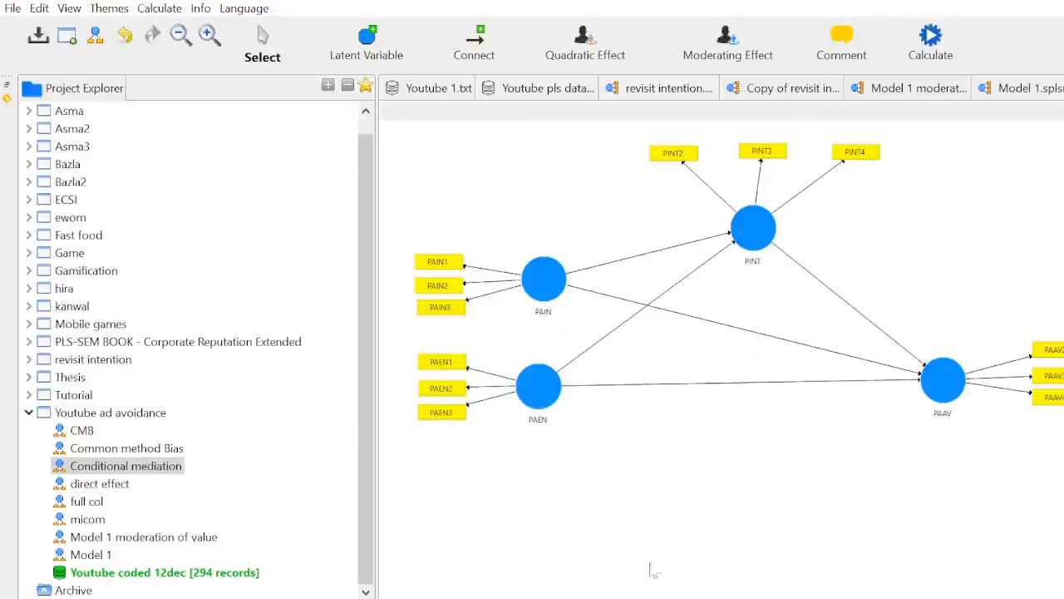
- Add a latent variable with indicators PAIR1, PAIR2 and PAIR3 to the model above the PAIN construct
click(376, 414)
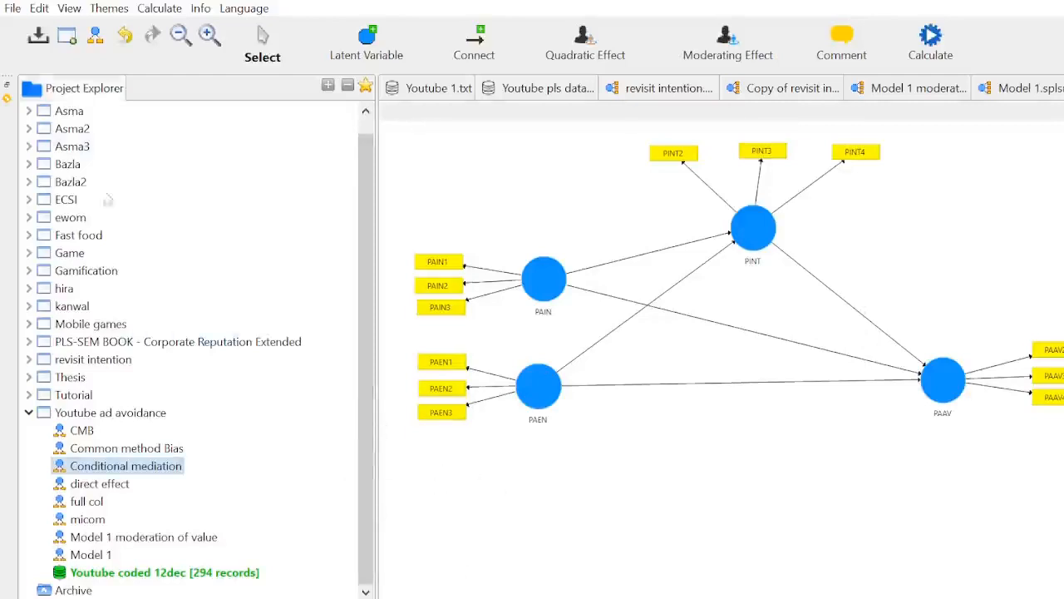
click(6, 100)
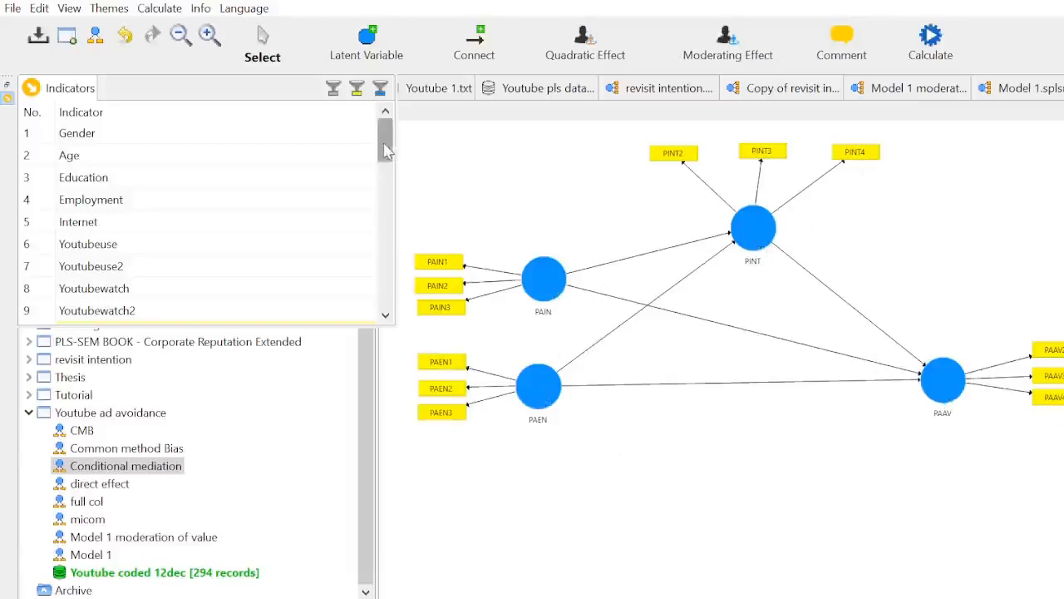
drag(385, 149, 387, 210)
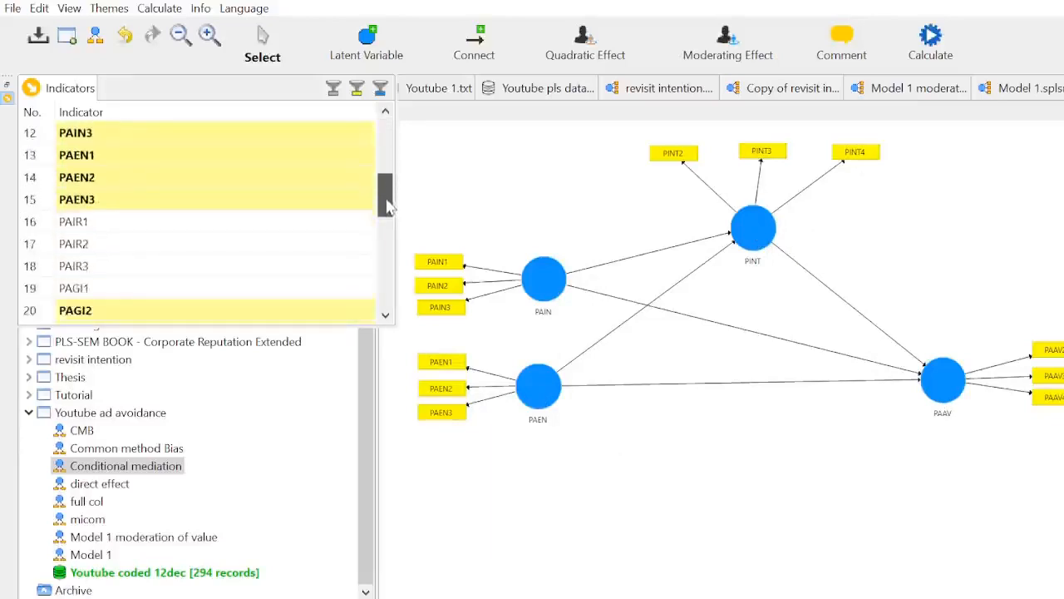
click(270, 209)
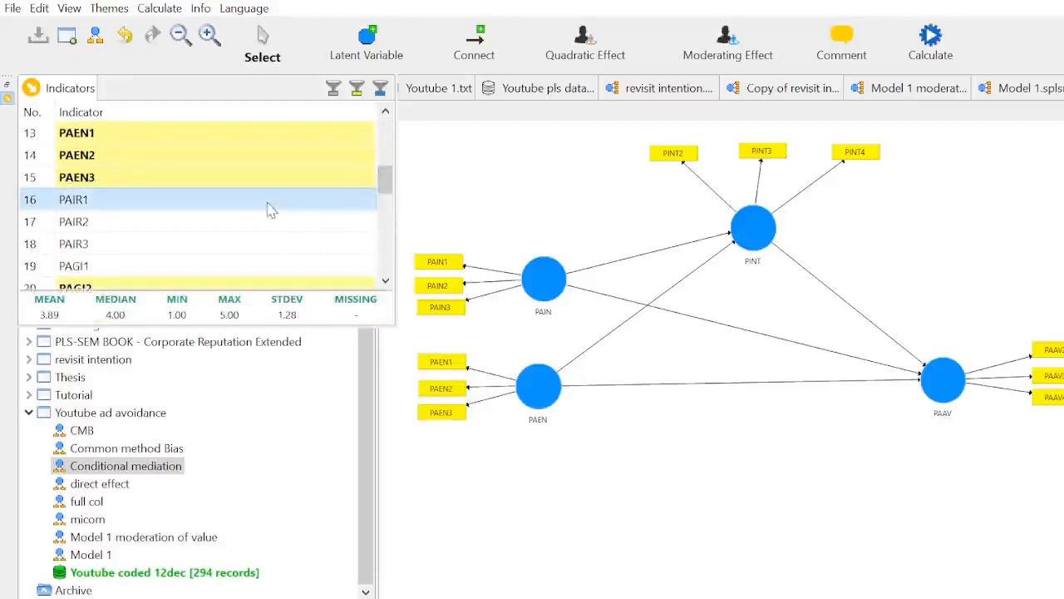
shift+click(268, 253)
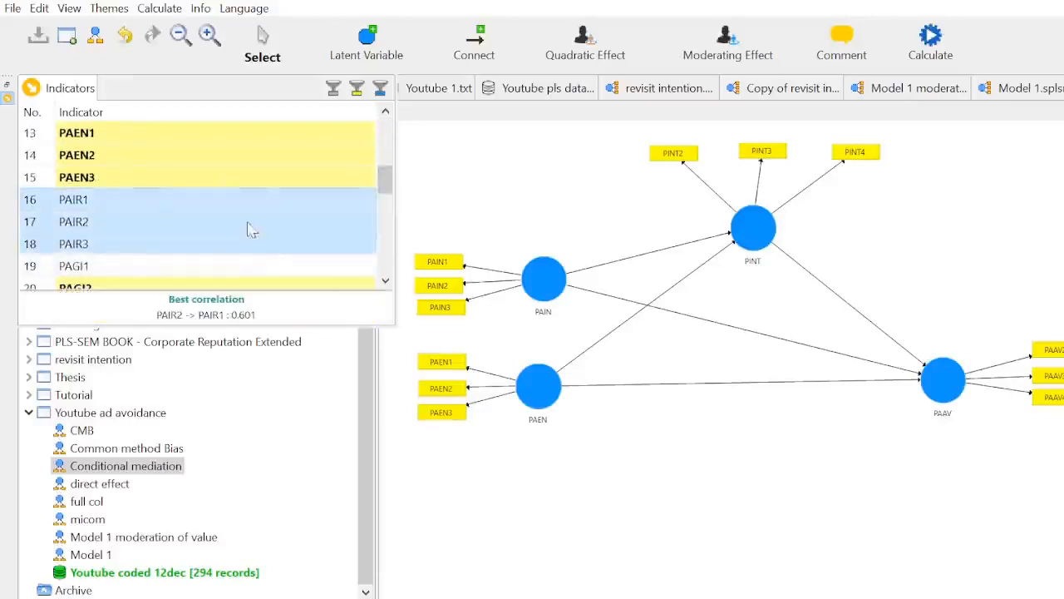
drag(249, 225, 538, 173)
- Rename the new latent variable to PAIR
right_click(539, 175)
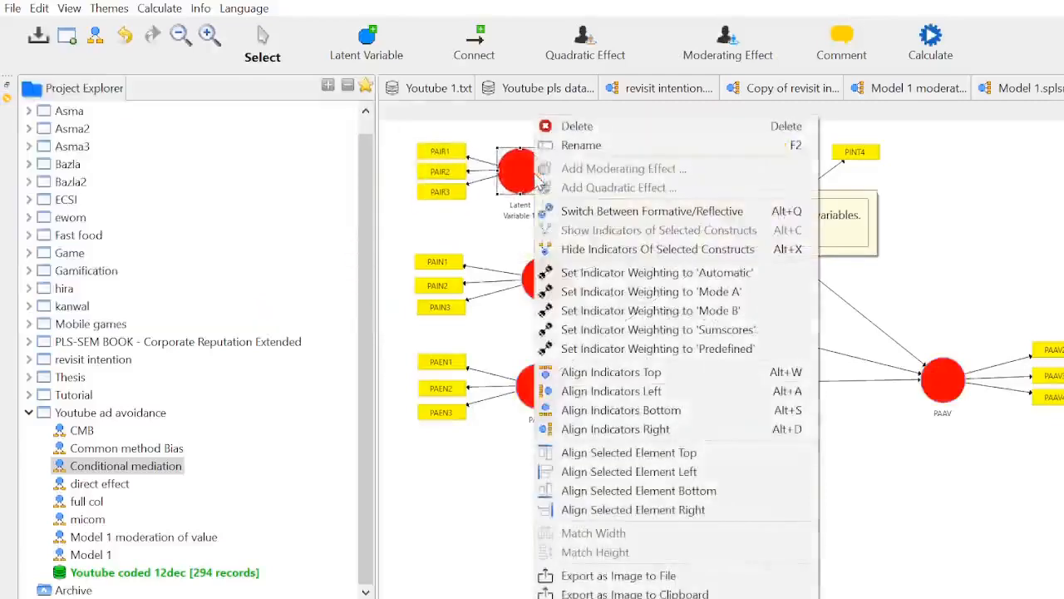
click(577, 150)
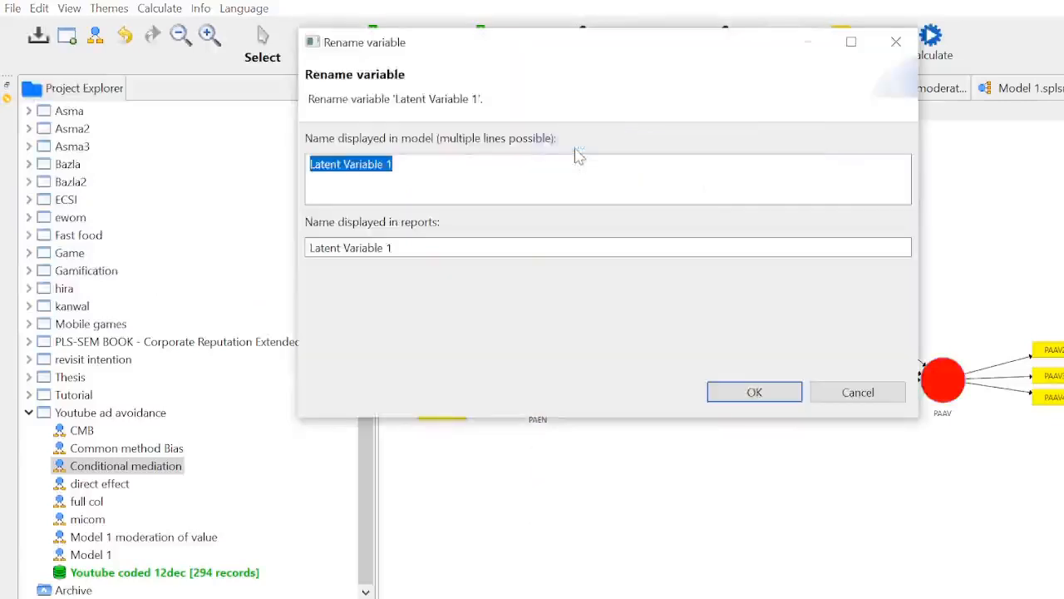
text(PAIR)
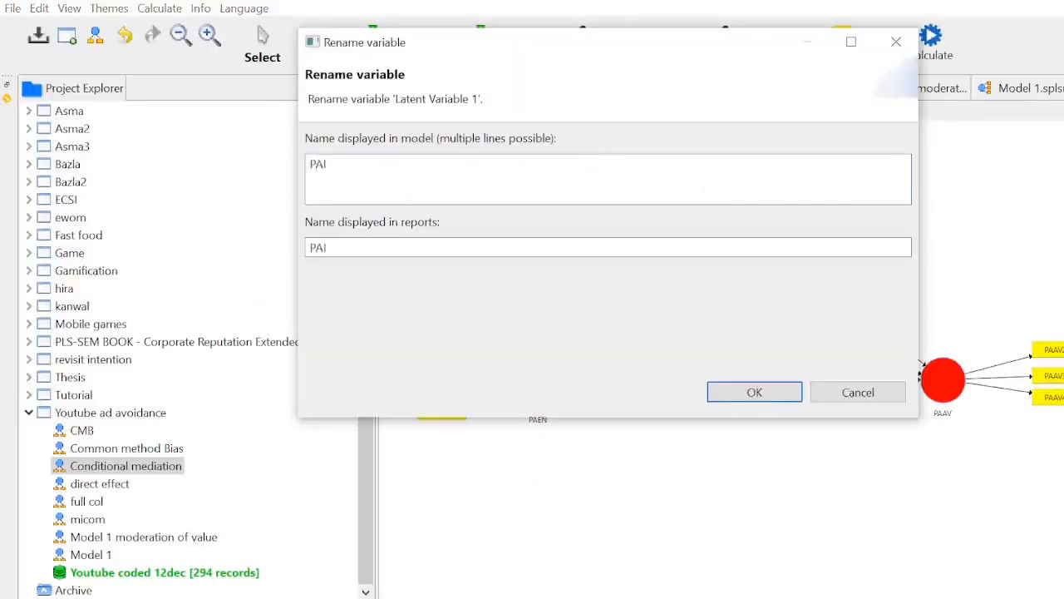
click(737, 391)
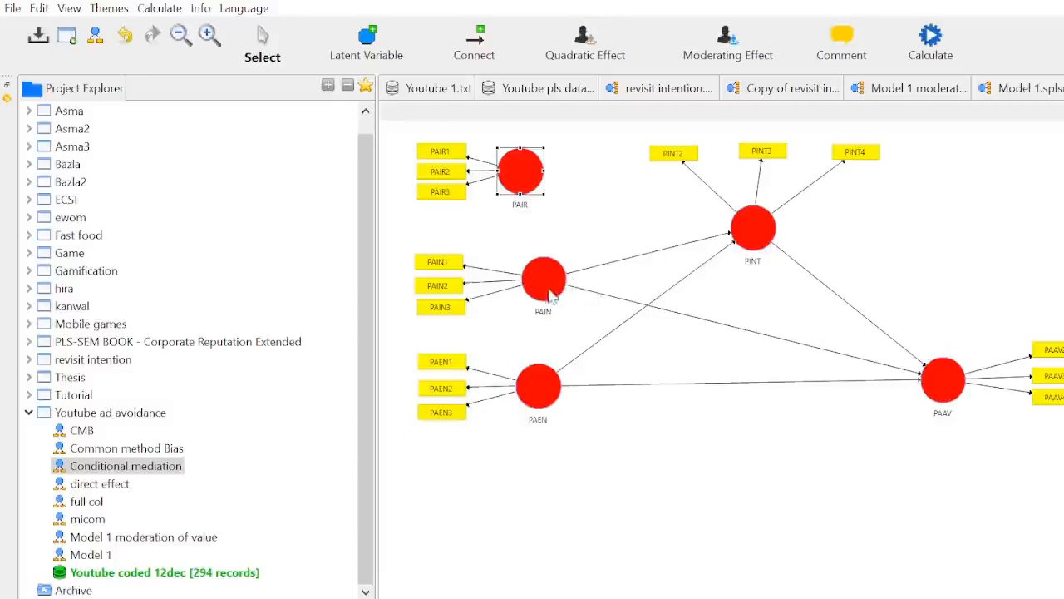
- Connect the PAIR construct to PINT with a structural path
mouse_move(552, 292)
click(474, 40)
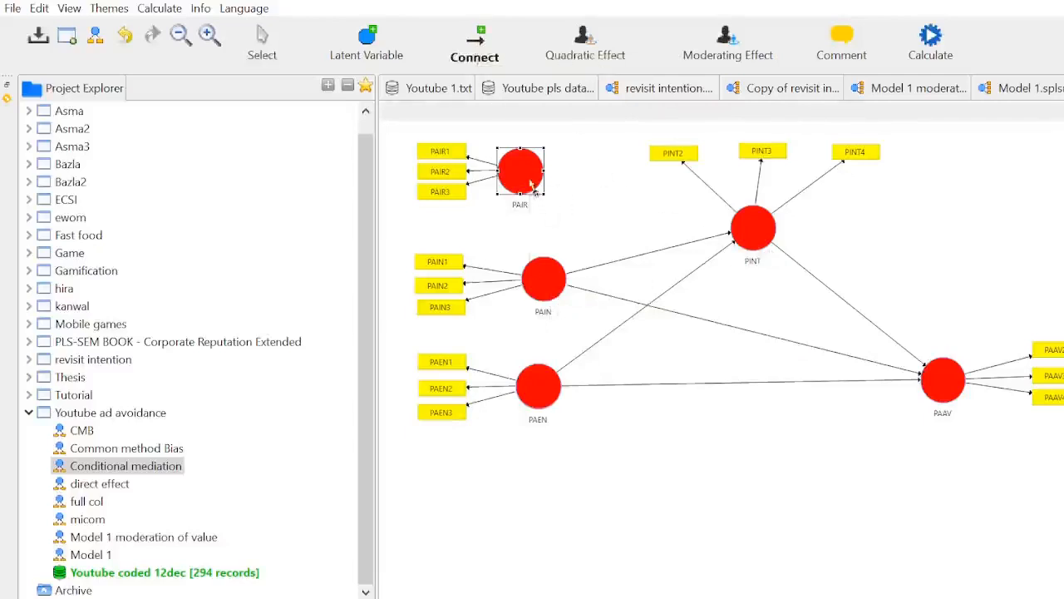
drag(532, 184, 756, 229)
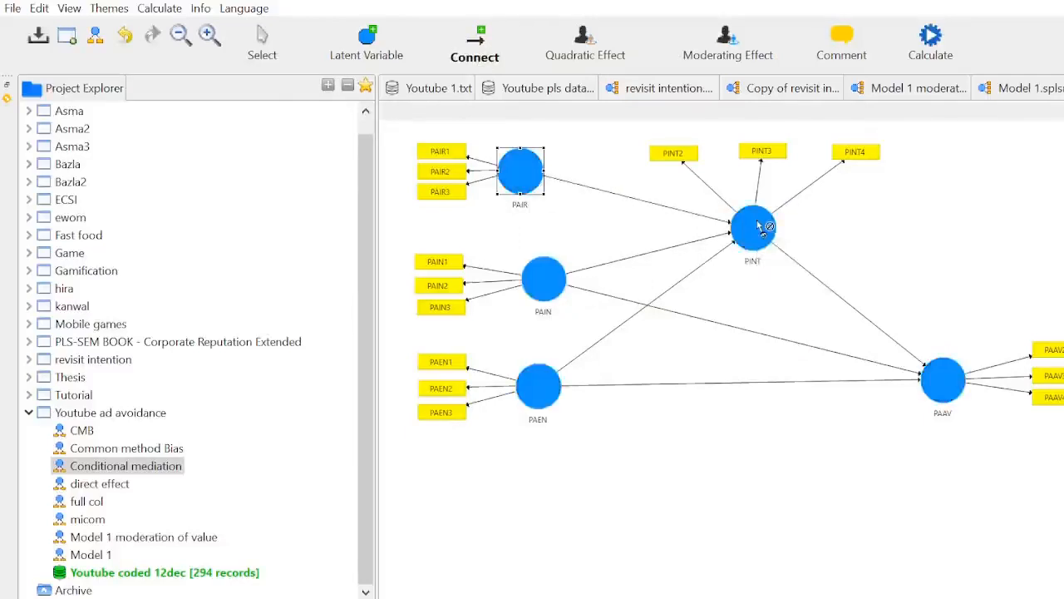
click(272, 45)
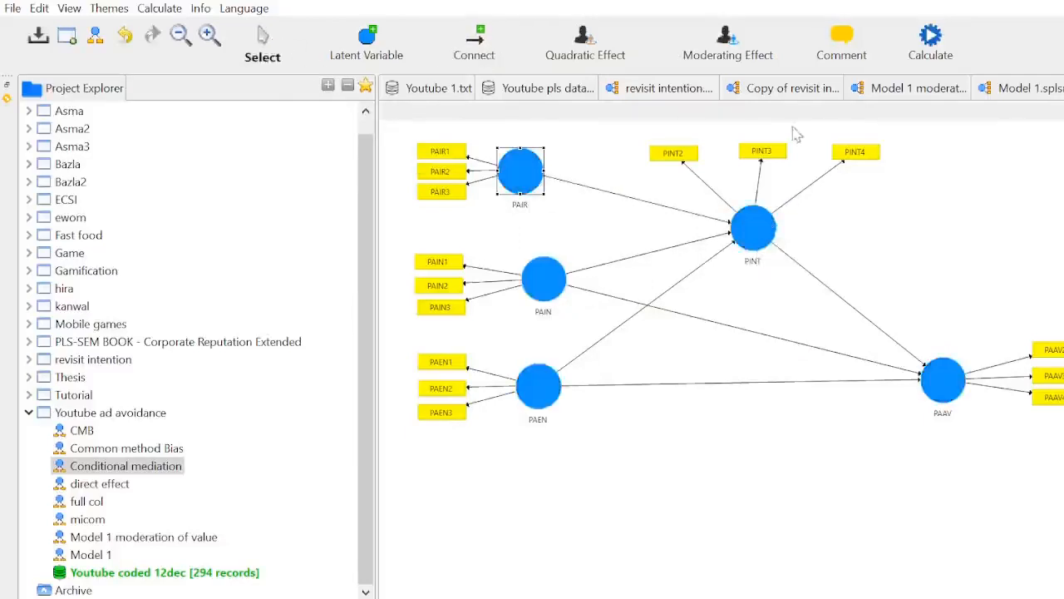
- Add a two-stage, standardized moderating effect on PINT with PAIR as moderator and PAIN as independent variable
right_click(742, 242)
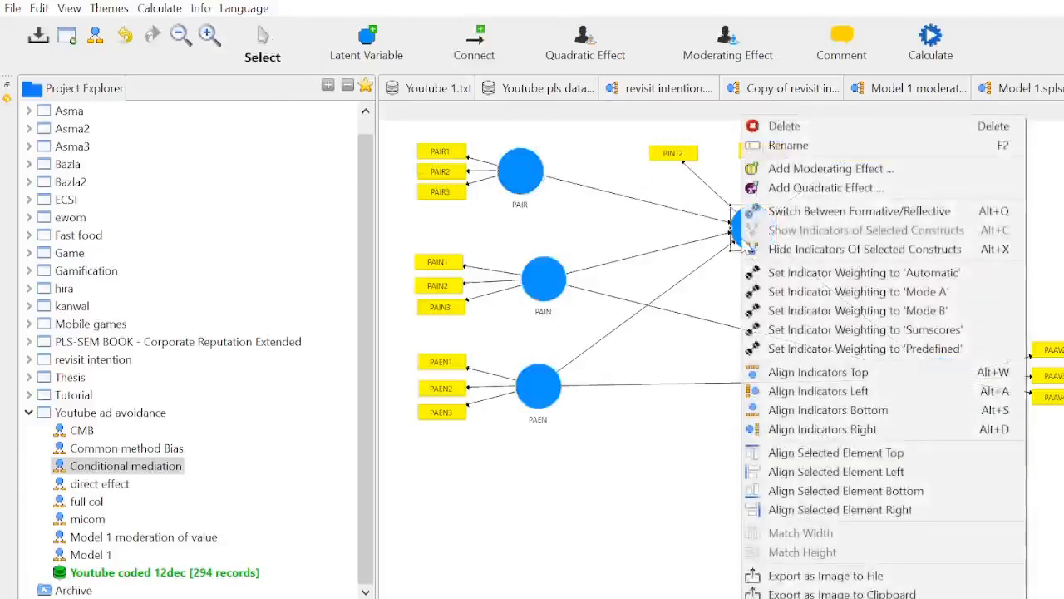
click(798, 169)
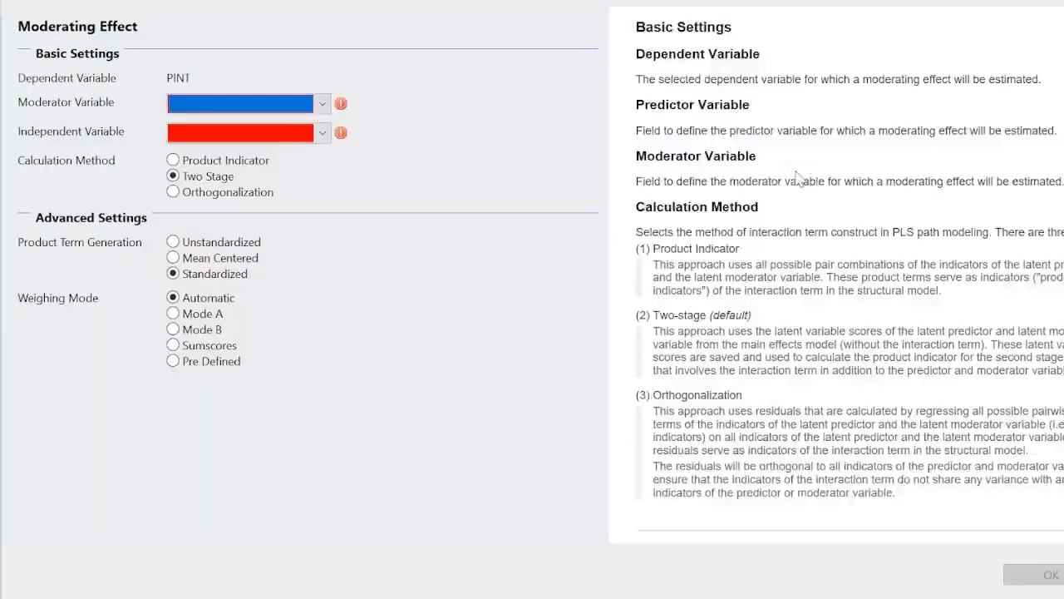
click(322, 105)
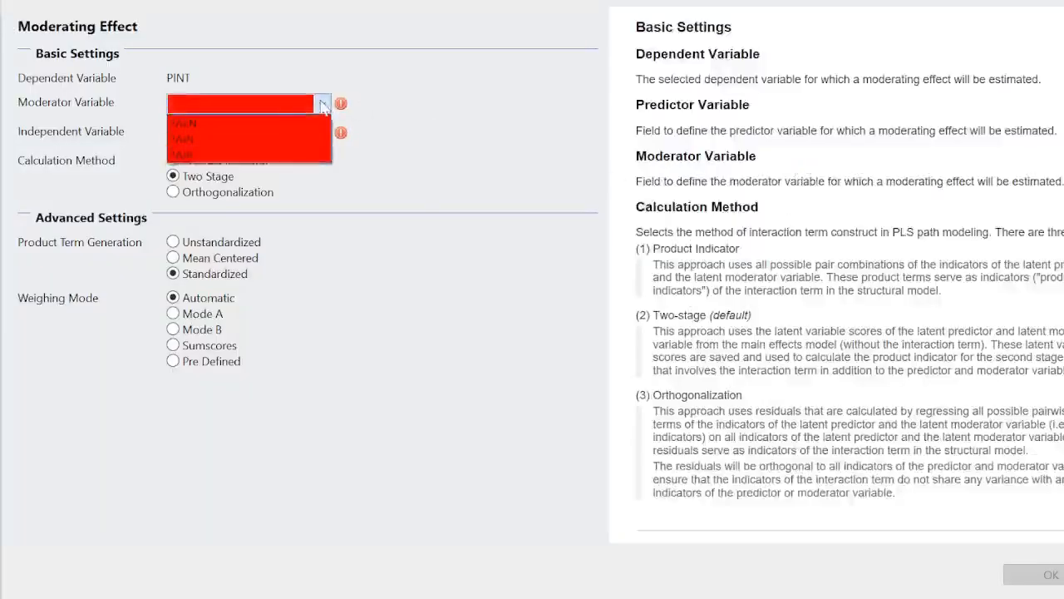
click(247, 157)
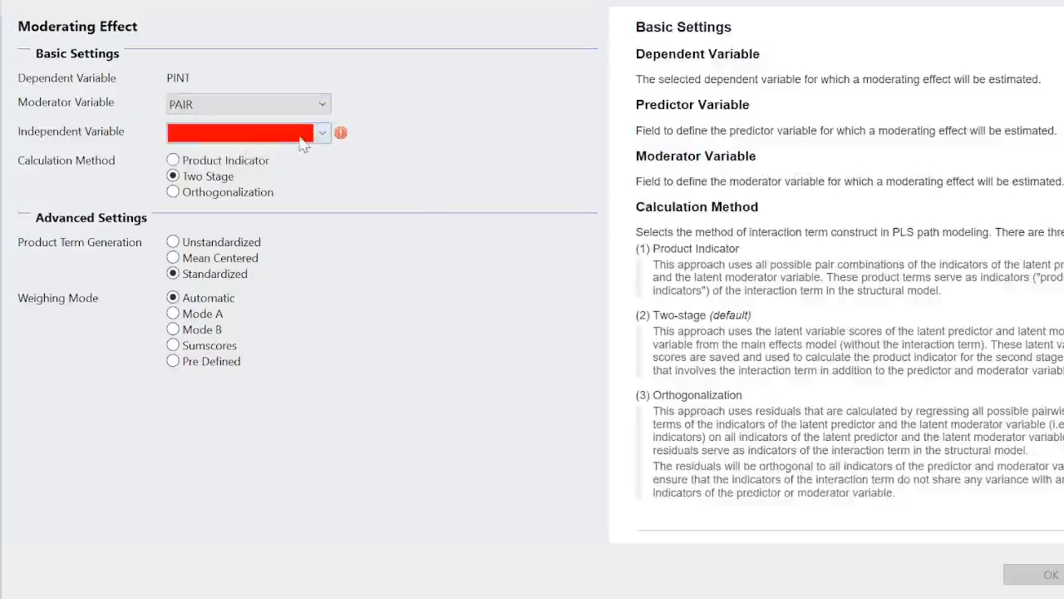
click(302, 141)
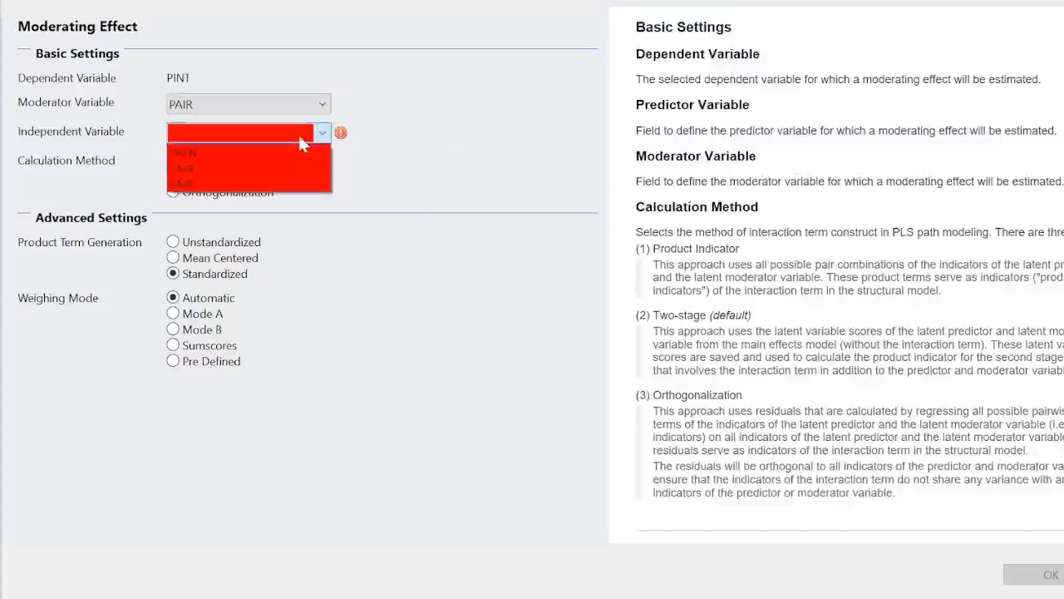
click(266, 172)
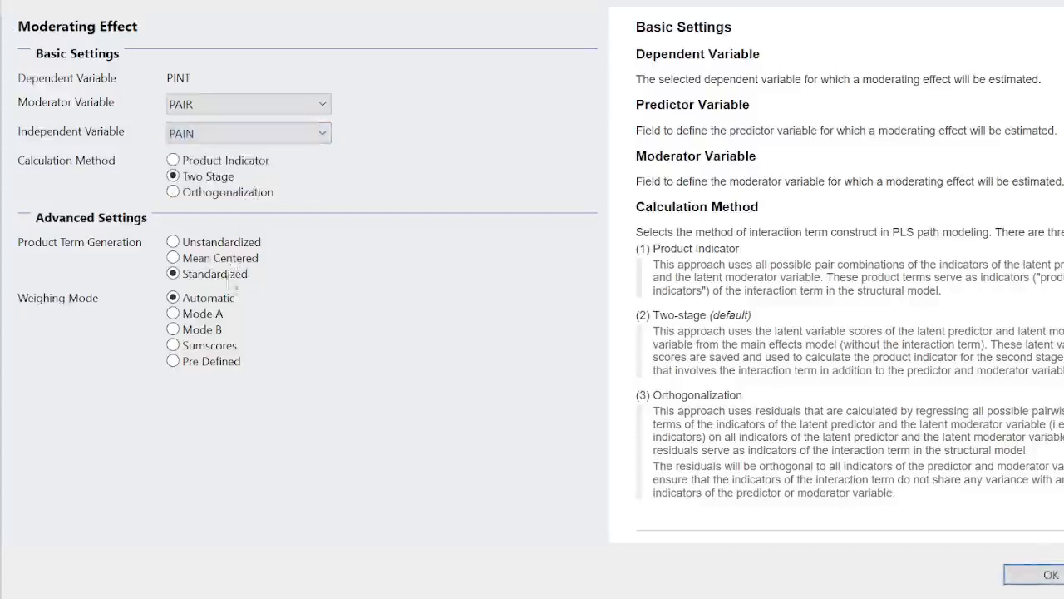
click(1051, 575)
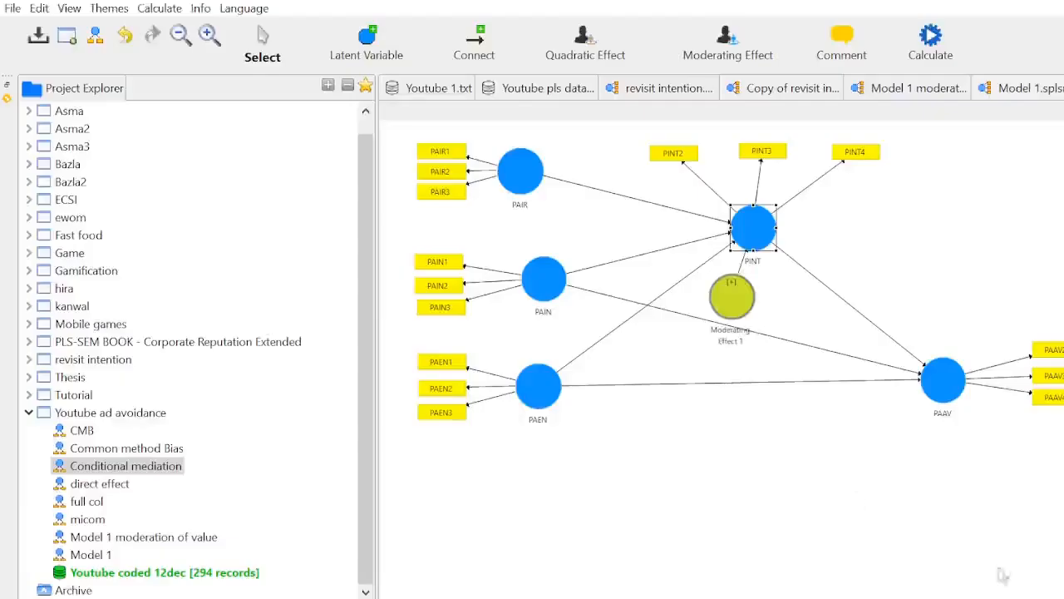
- Move the moderating effect between the PAIR and PAIN constructs and rename it PAIN*PAIR
click(739, 304)
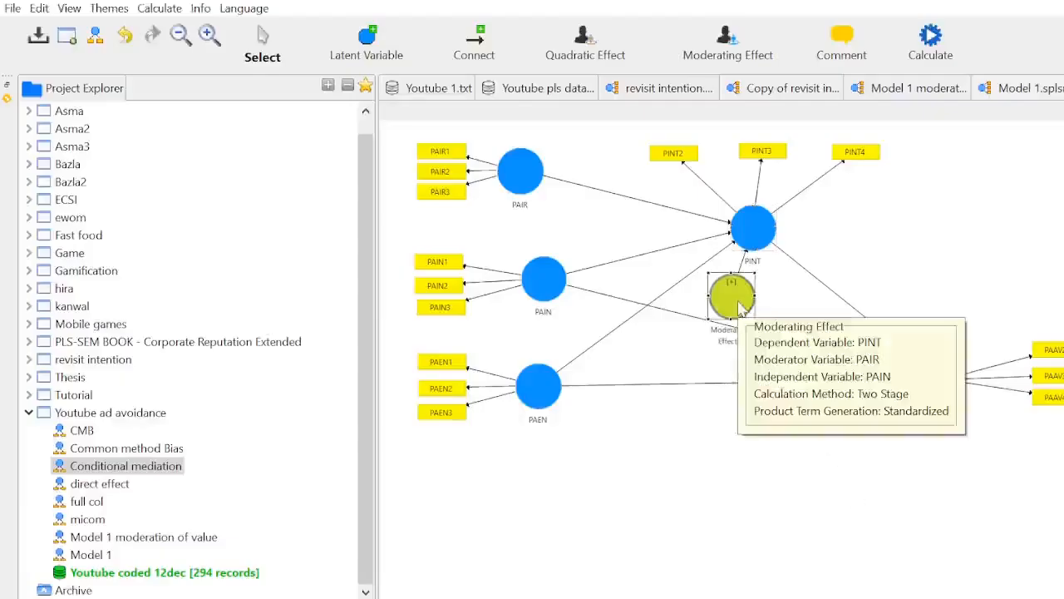
drag(739, 304, 583, 223)
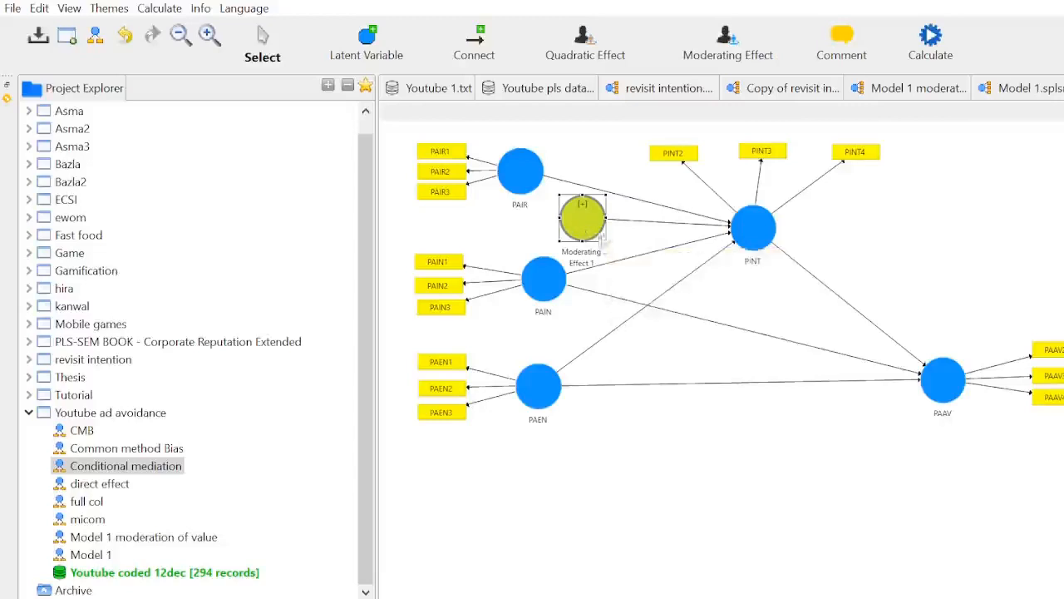
mouse_move(595, 233)
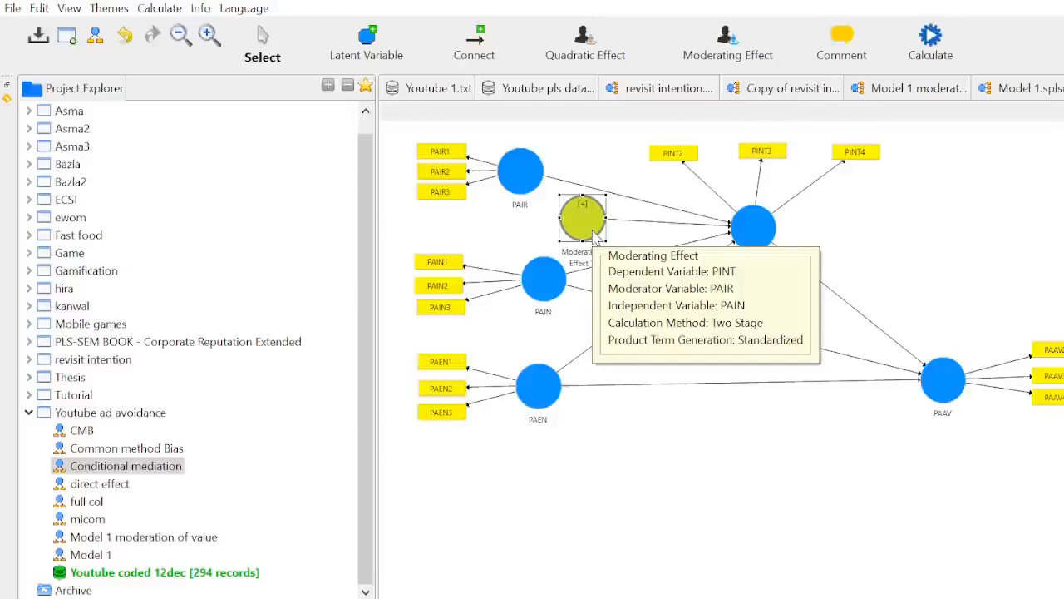
right_click(593, 237)
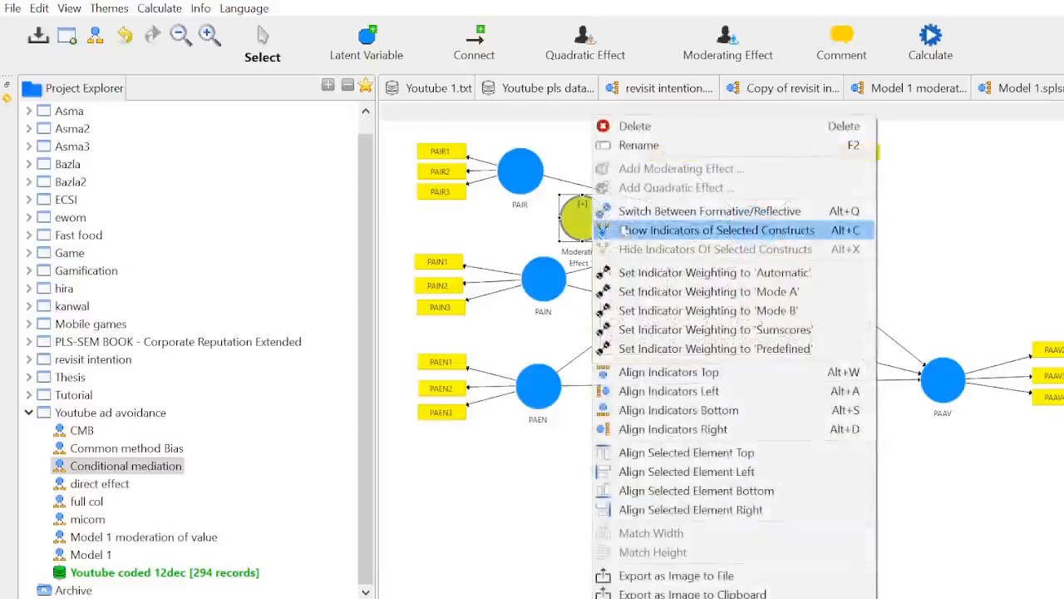
click(632, 147)
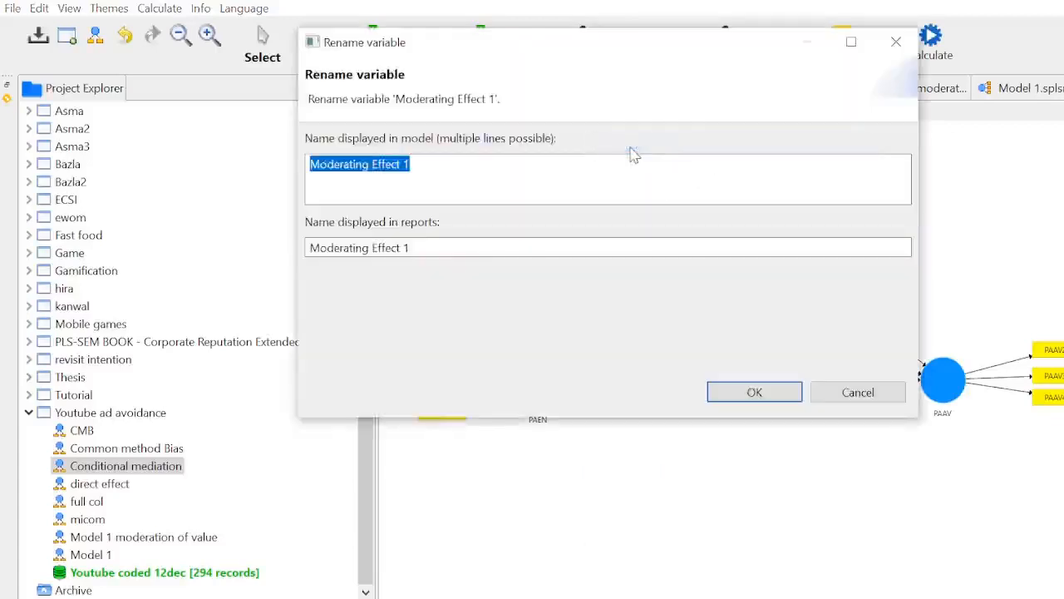
text(PAIN*PAIR)
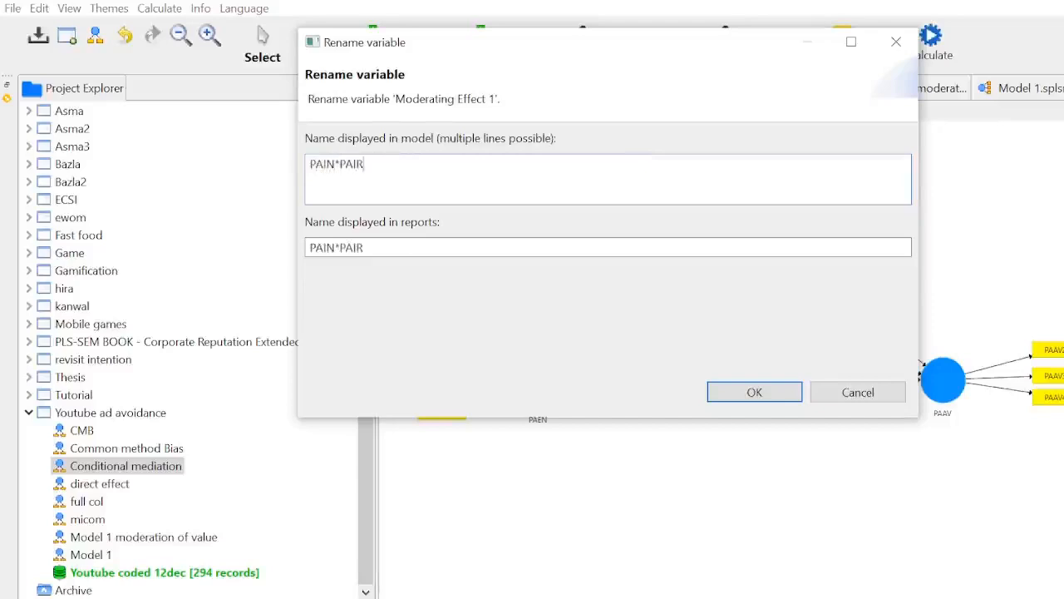
click(754, 394)
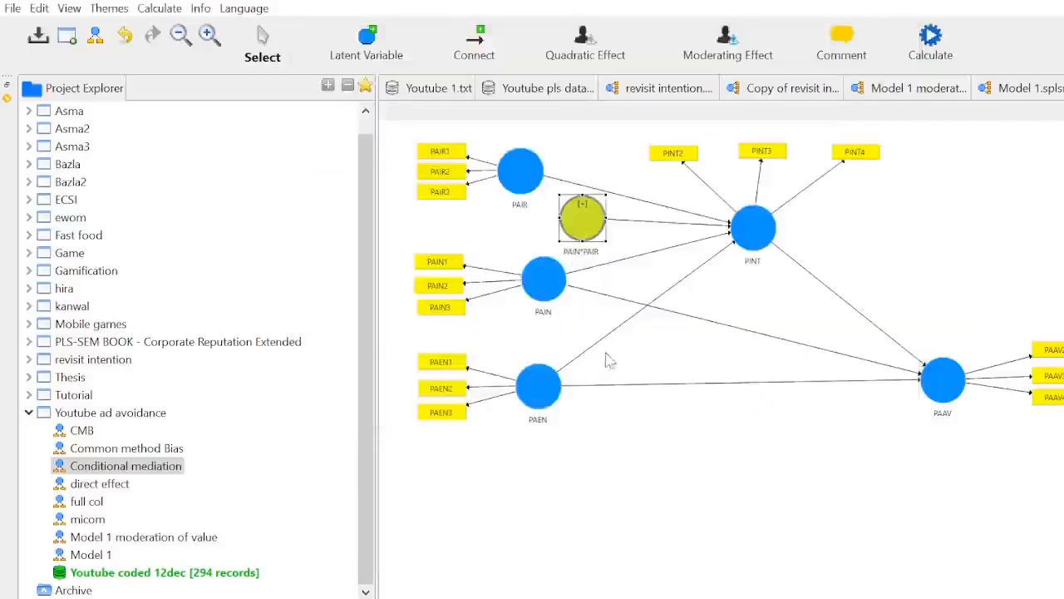
- Run Bootstrapping on the conditional mediation model with the existing settings and open the full report
click(937, 43)
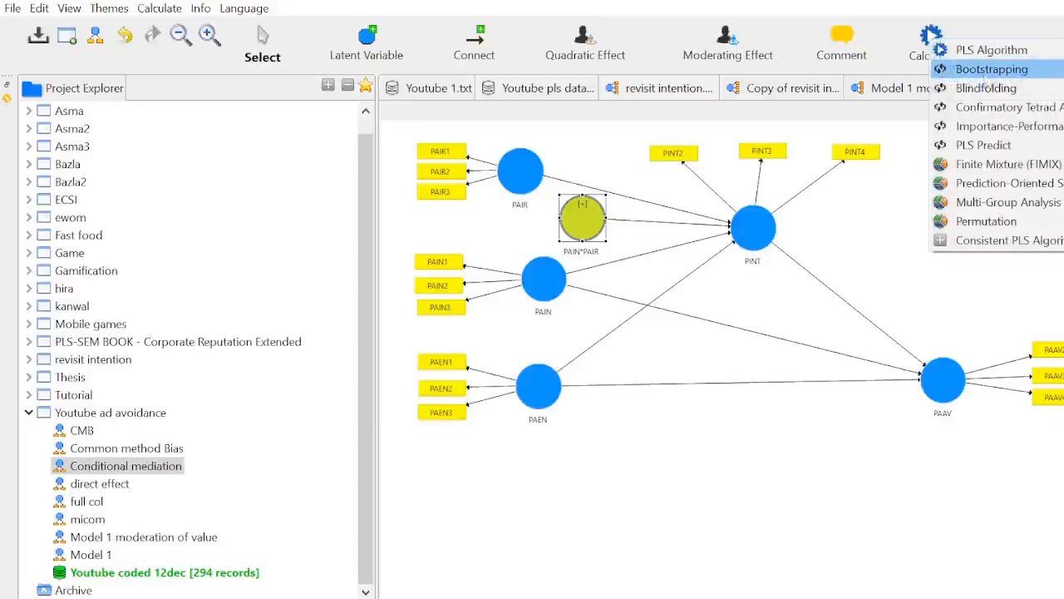
click(989, 71)
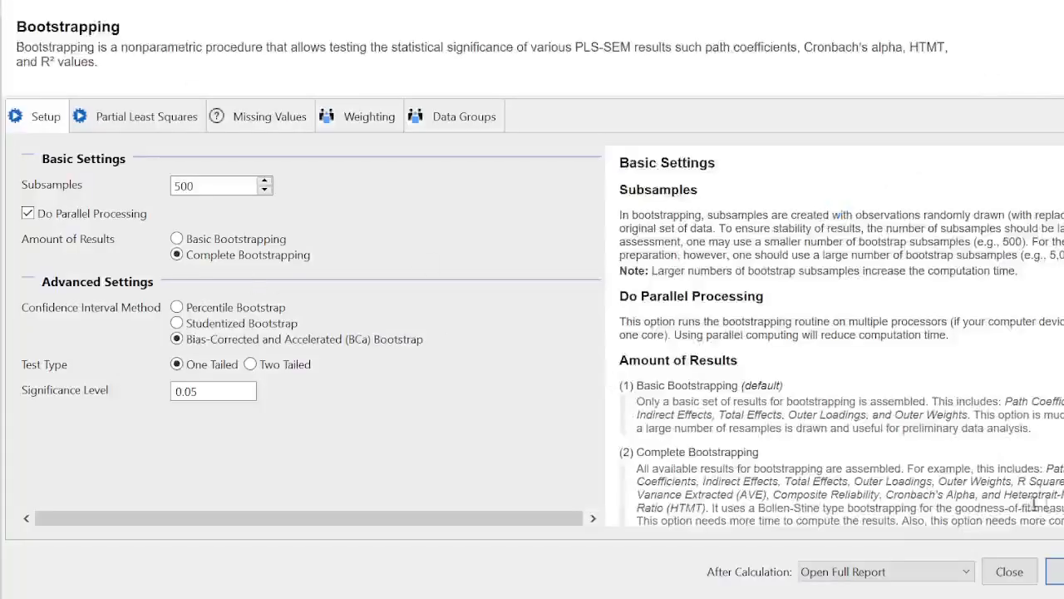
click(1054, 571)
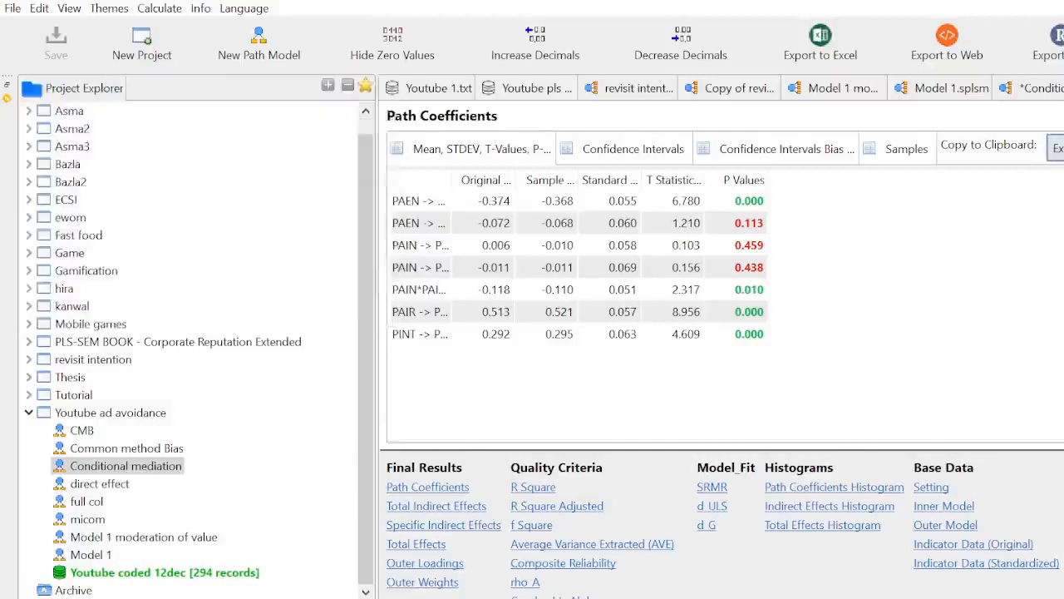
- Switch to Excel, paste the path coefficients table into a blank workbook at A1, and widen column A to fit the path names
click(532, 597)
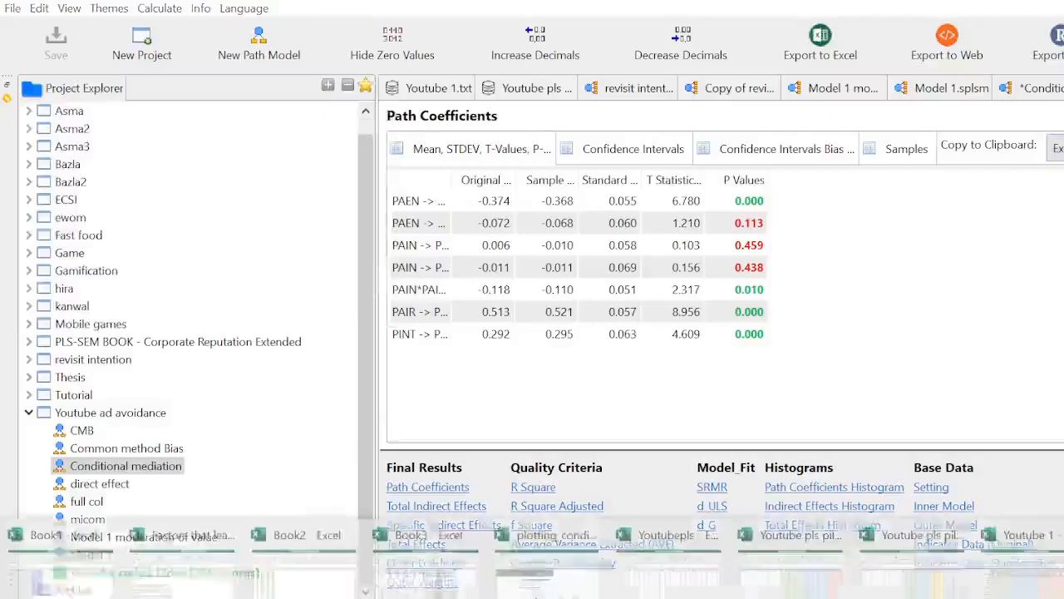
click(669, 571)
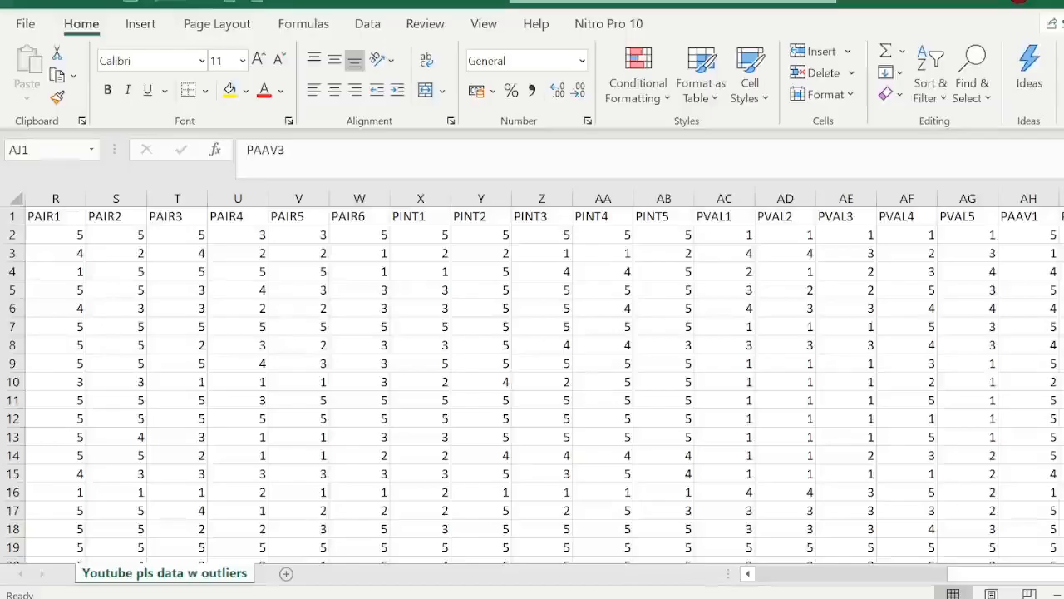
click(227, 3)
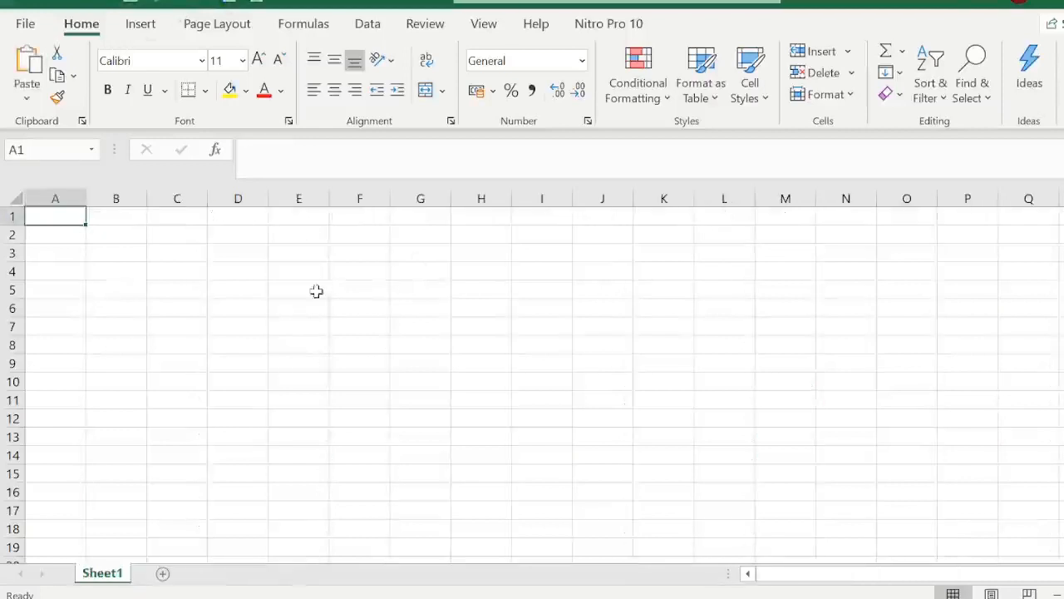
click(27, 66)
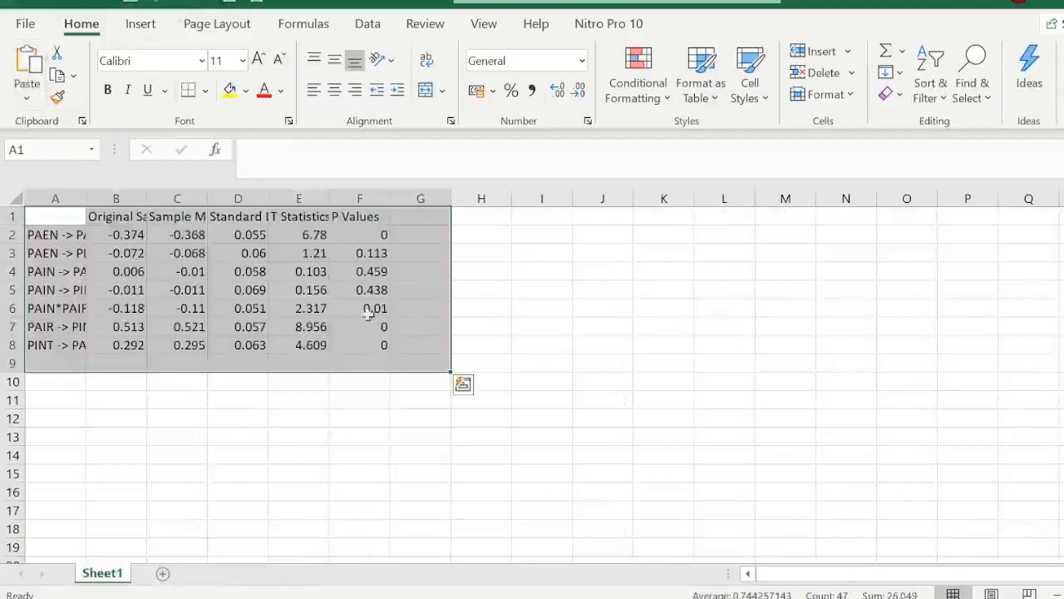
drag(87, 196, 197, 206)
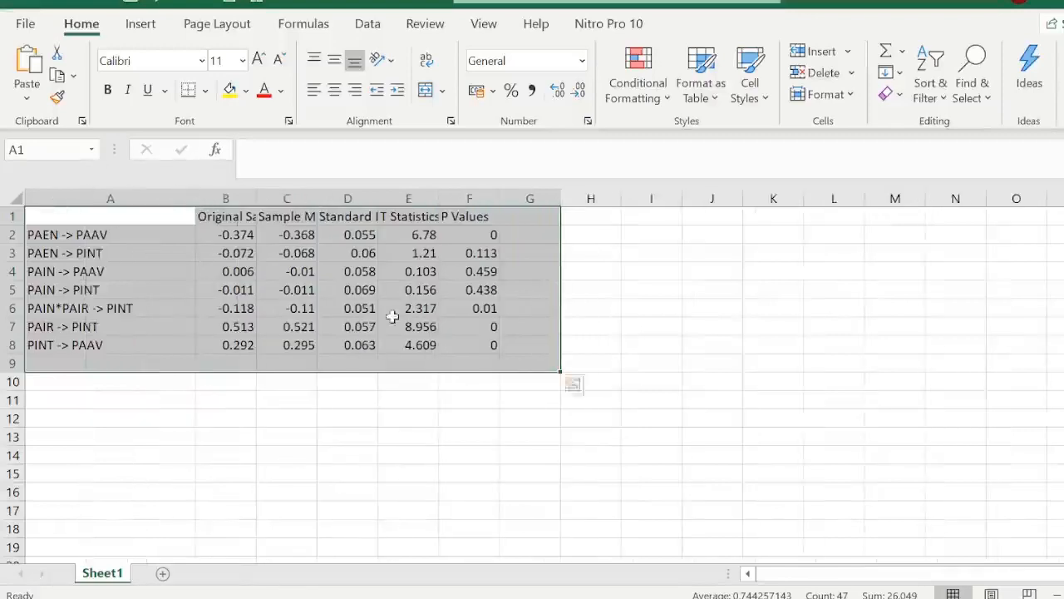
click(421, 453)
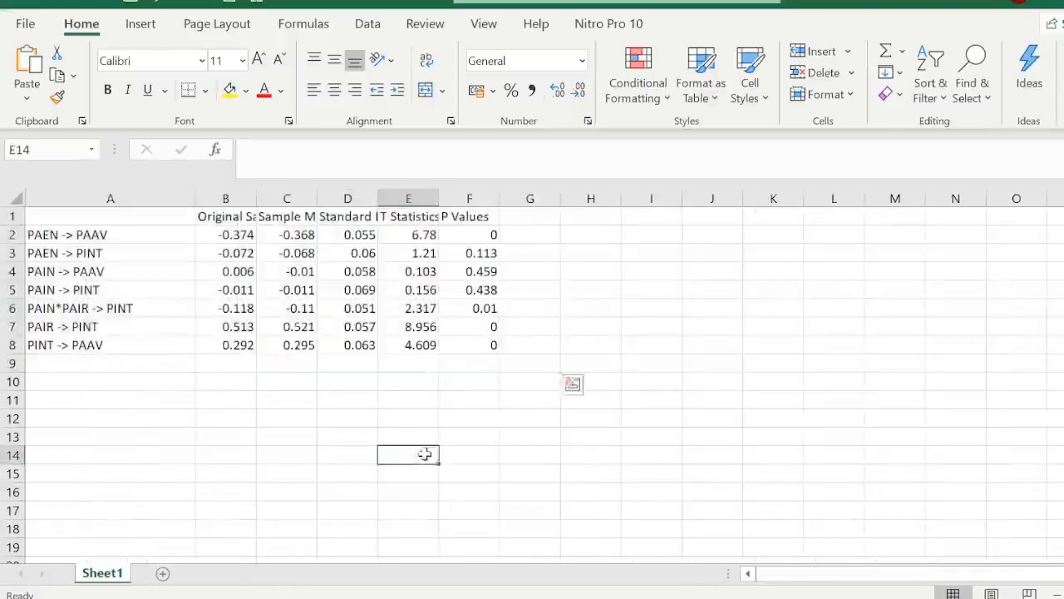
- Fill the PAIN*PAIR -> PINT row with yellow and check its p value and T statistic
click(10, 308)
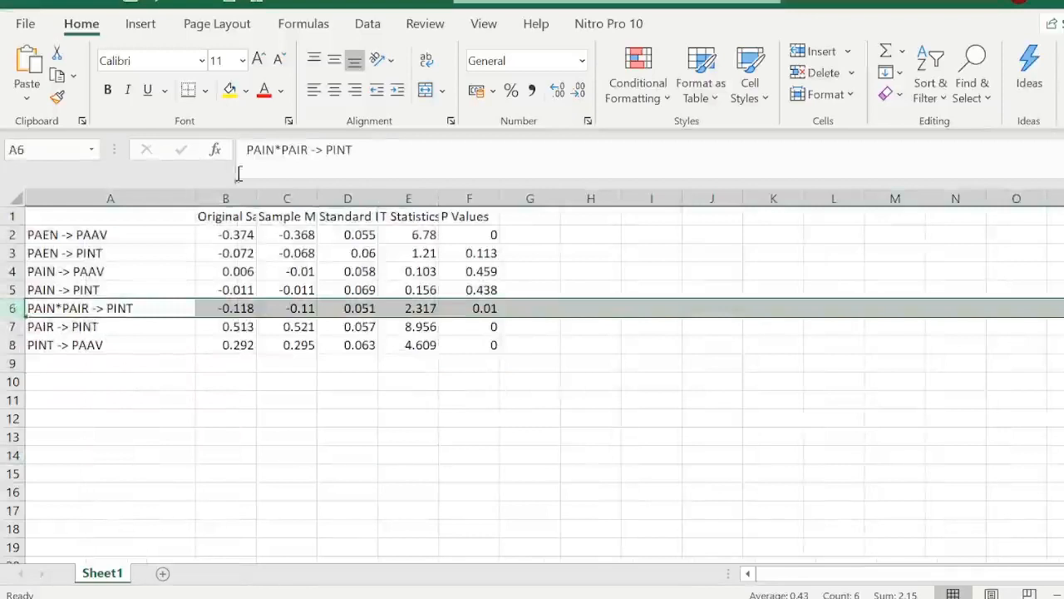
click(229, 90)
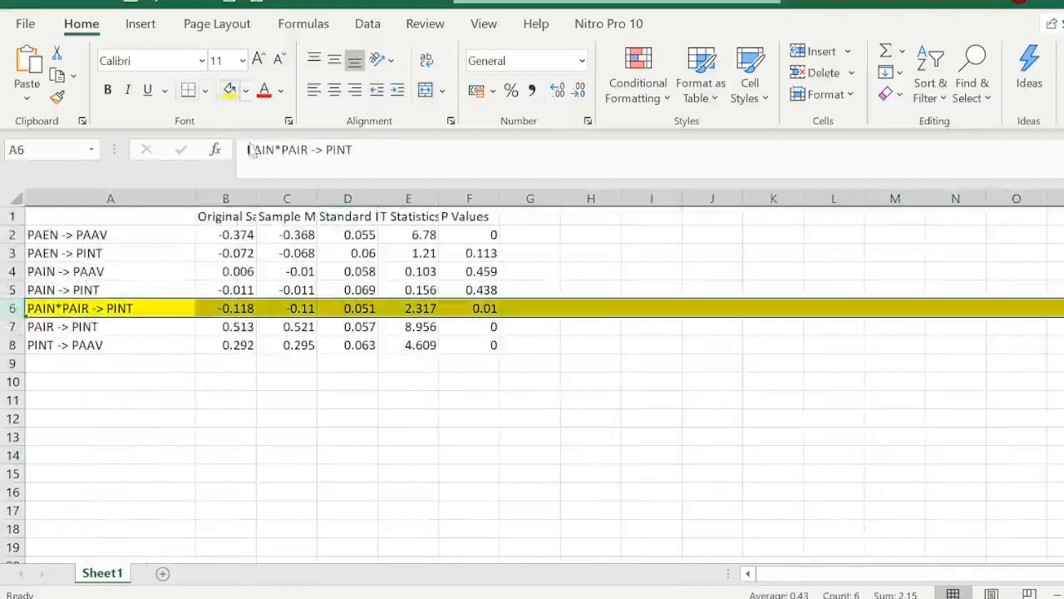
click(286, 419)
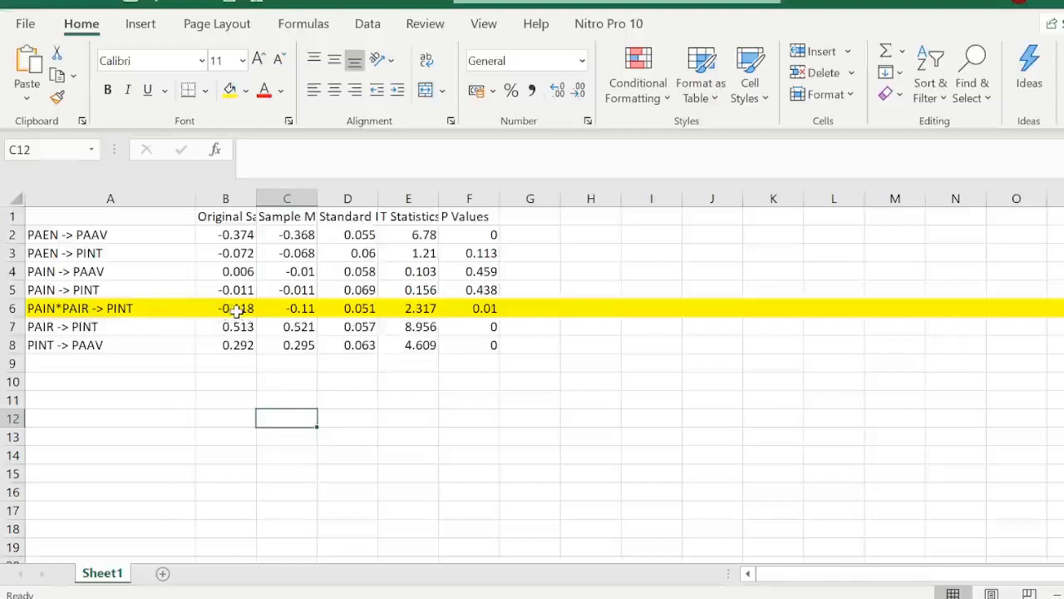
click(492, 310)
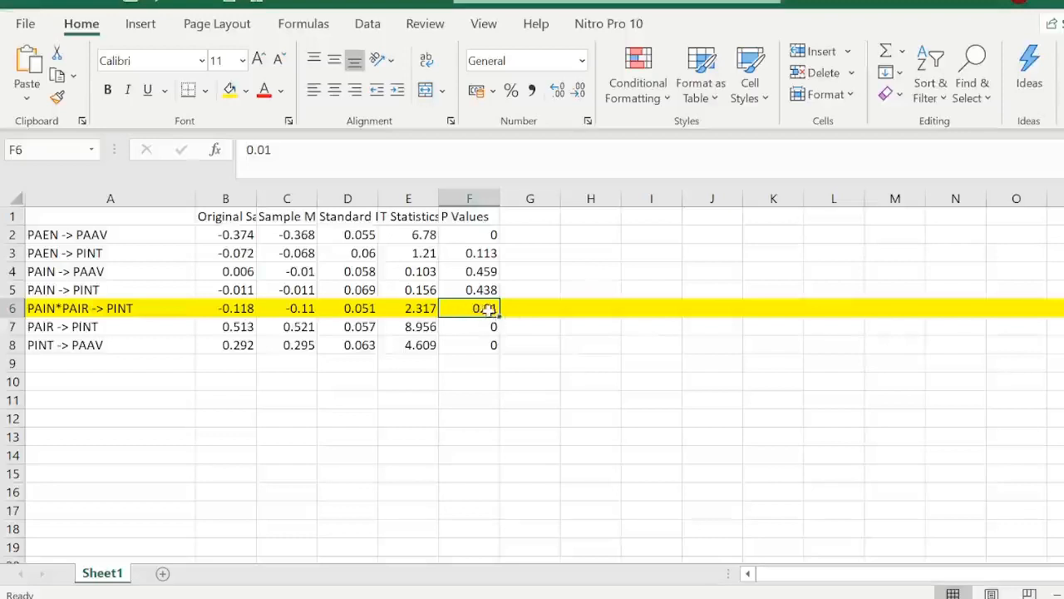
click(417, 309)
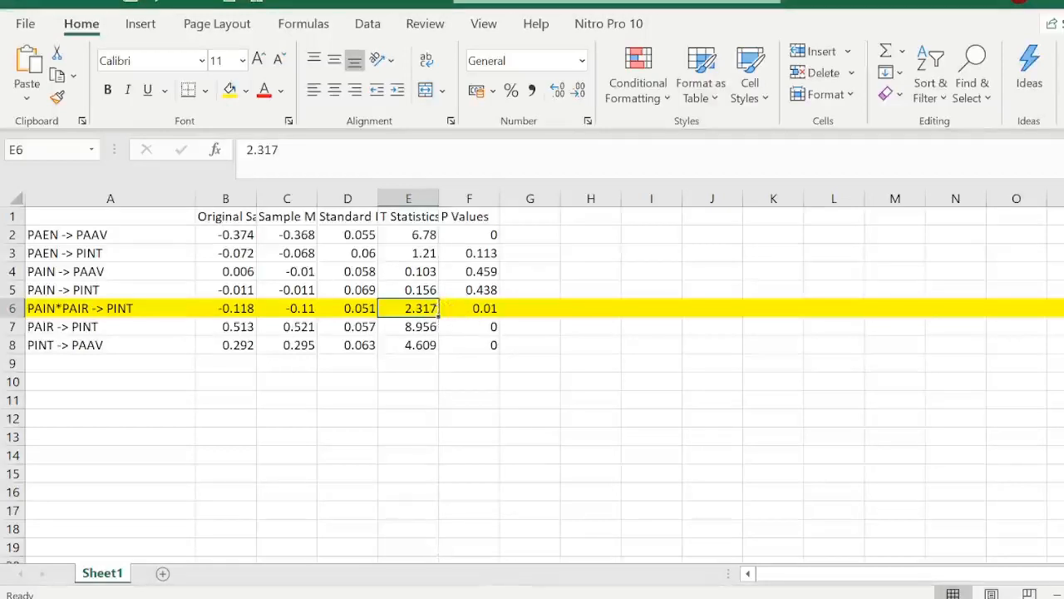
- Switch to SmartPLS, review the path model and specific indirect effects, and widen the report's first column to fit the full path names
key(alt+Tab)
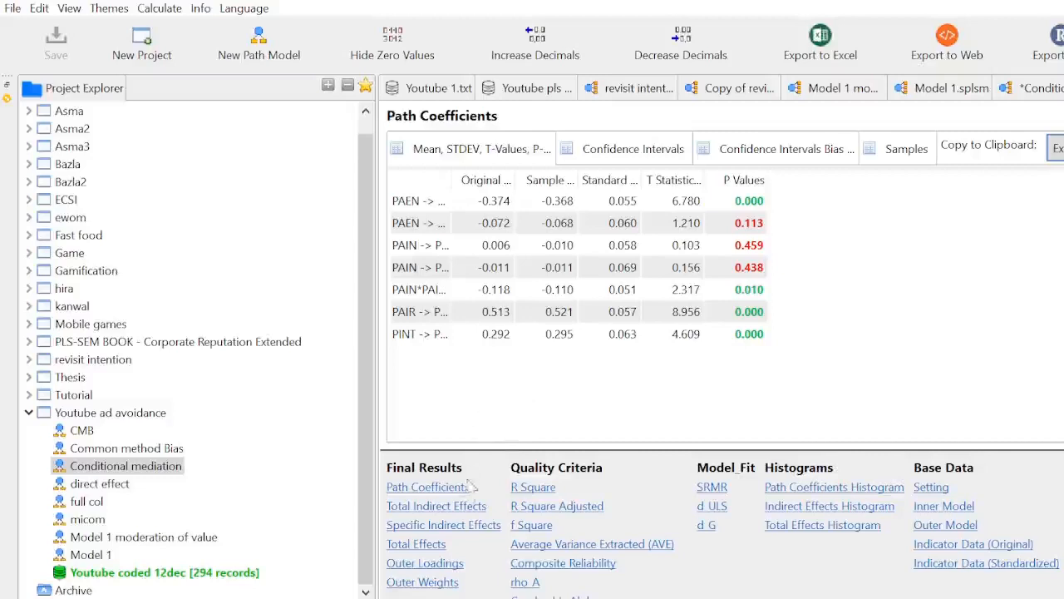
click(449, 526)
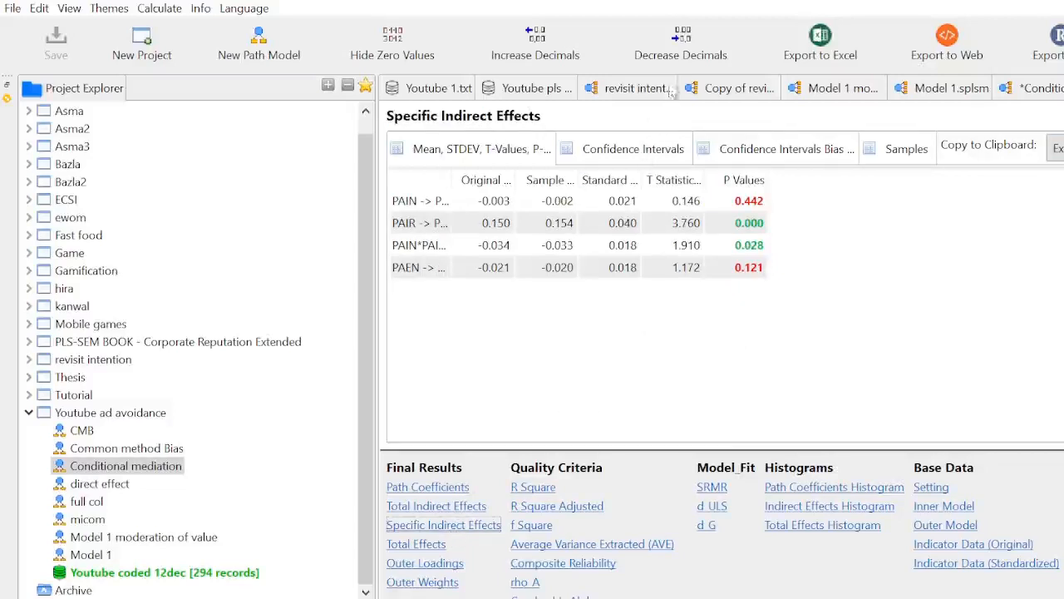
click(1034, 89)
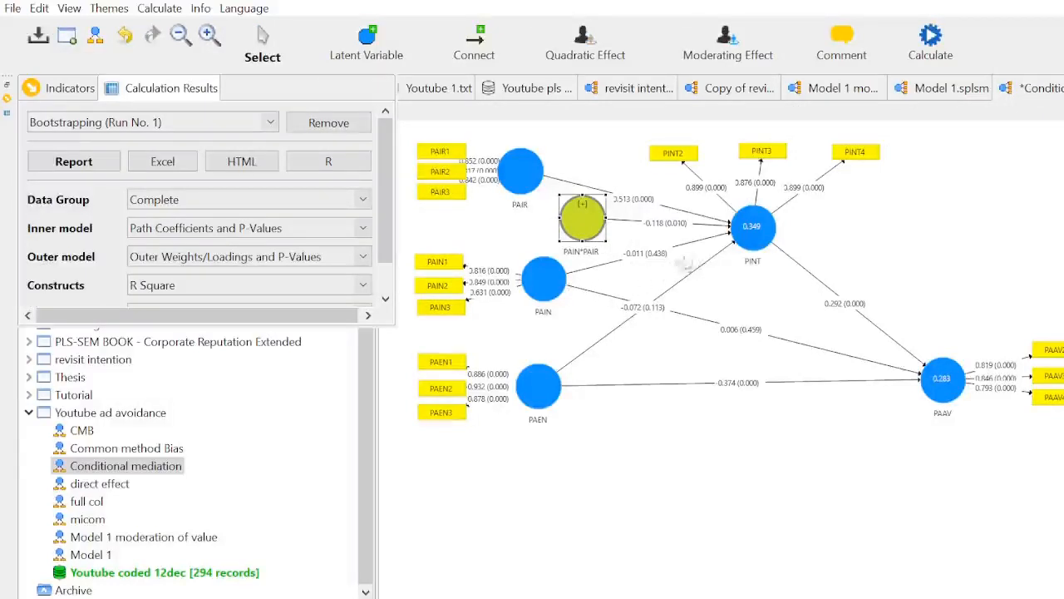
mouse_move(743, 247)
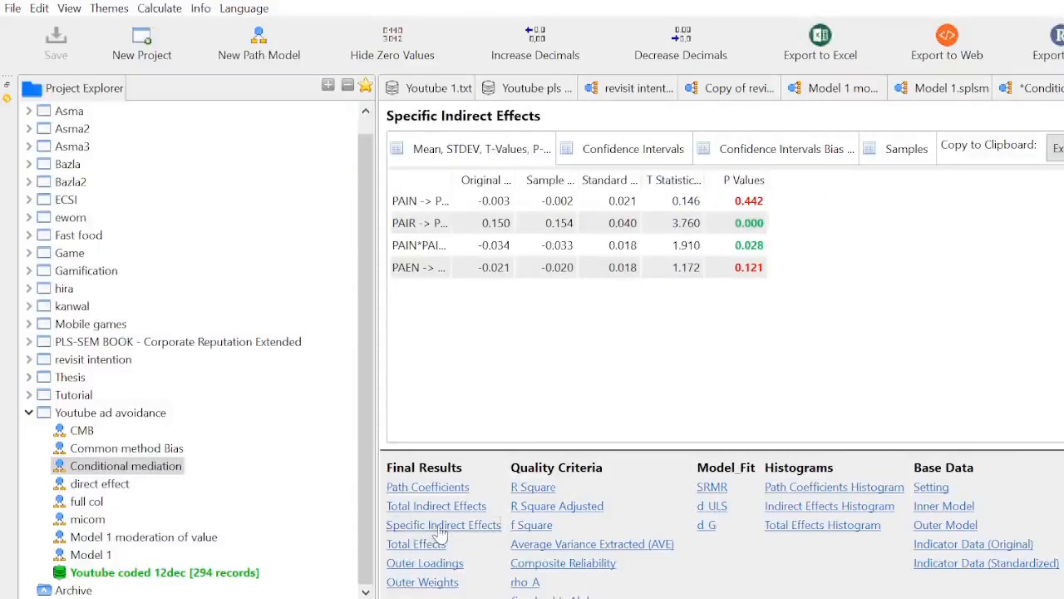
click(440, 527)
drag(456, 176, 597, 180)
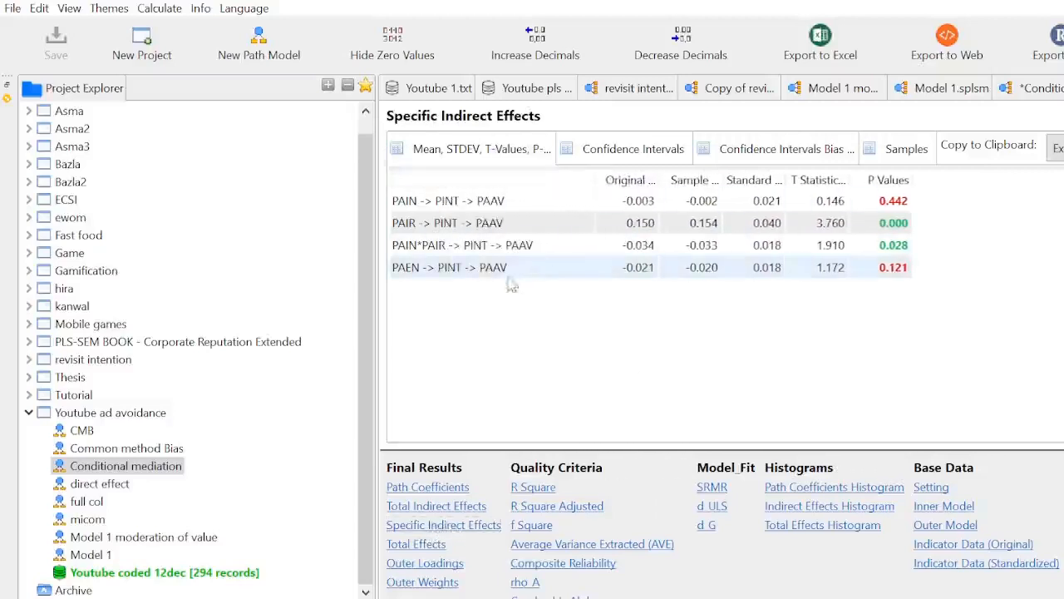